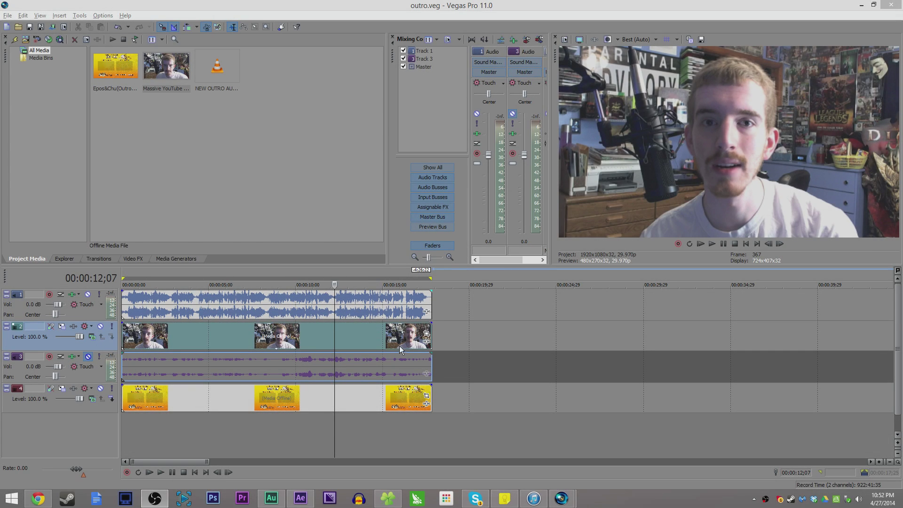
- In outro.veg, check the resample setting of the track 4 clip and the Massive YouTube Bans clip
click(495, 22)
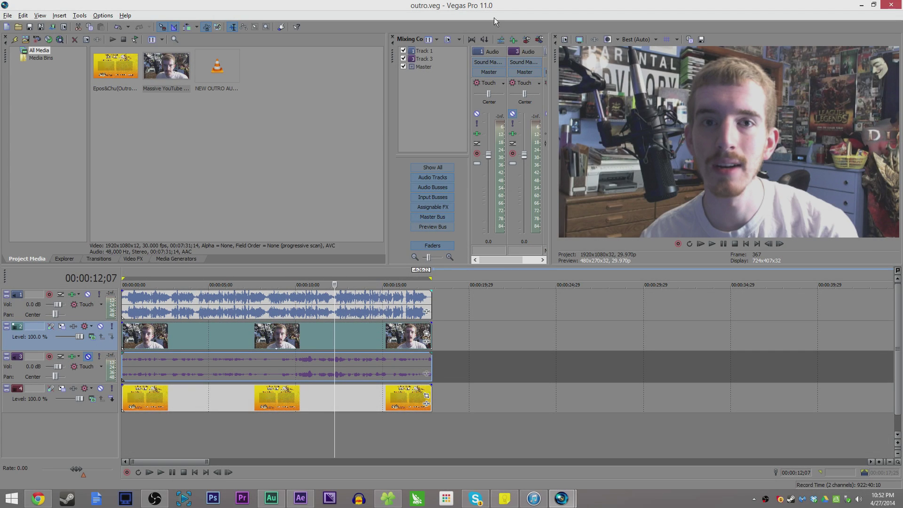
right_click(332, 388)
click(357, 375)
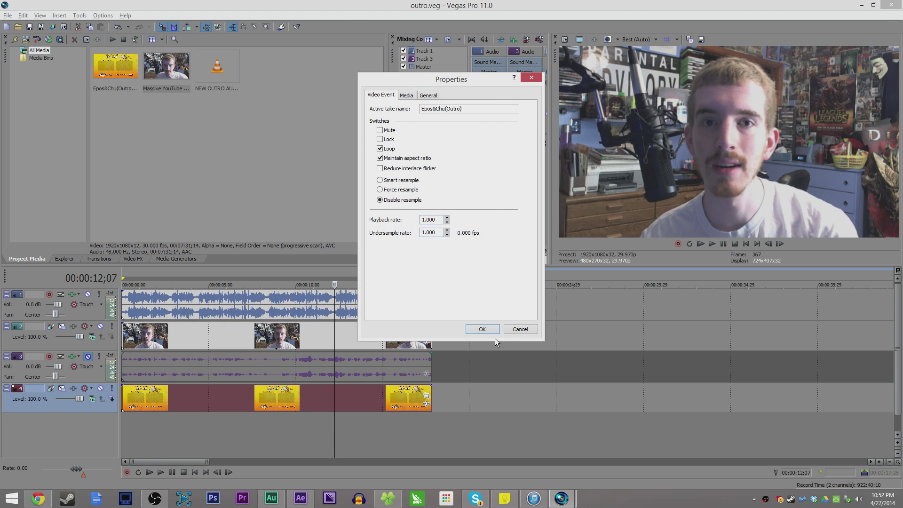
click(485, 330)
right_click(378, 340)
click(402, 328)
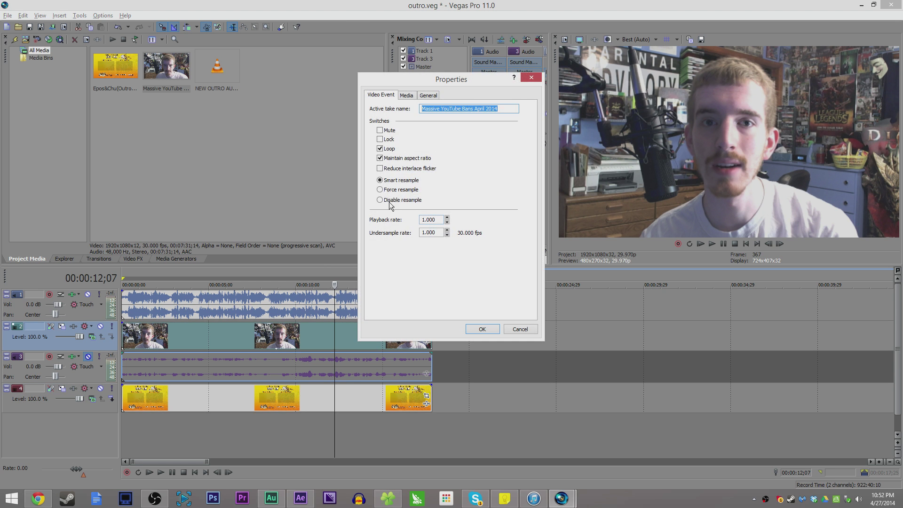
click(485, 328)
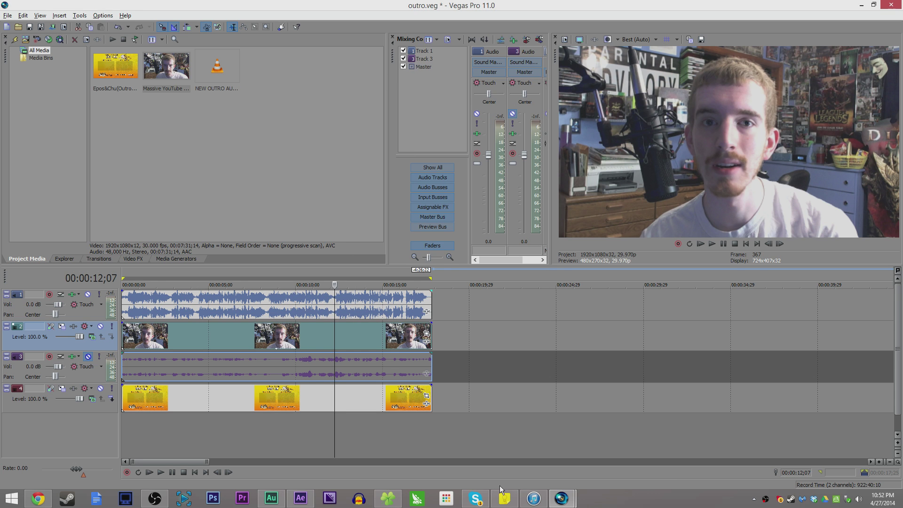
- Switch to win8 customization - clover.veg and check the OBS_ (05) clip's resample setting
mouse_move(503, 491)
click(510, 447)
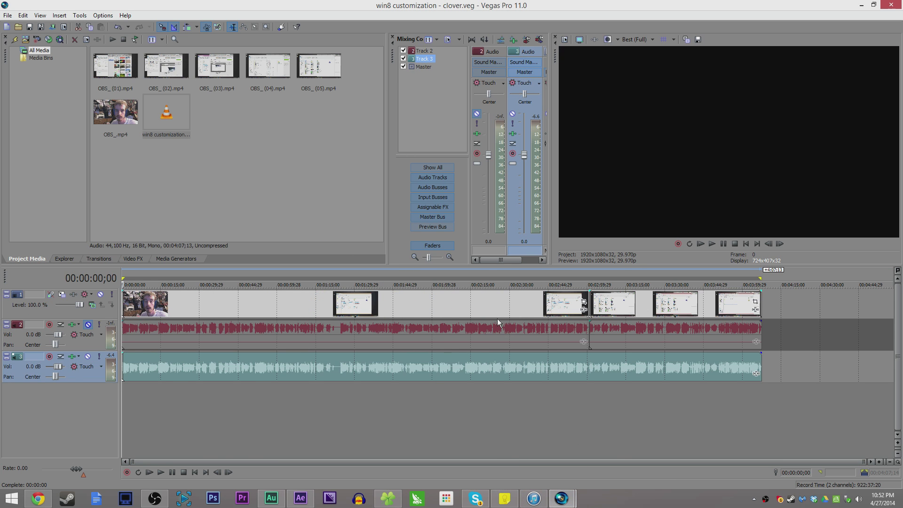
right_click(625, 306)
click(640, 296)
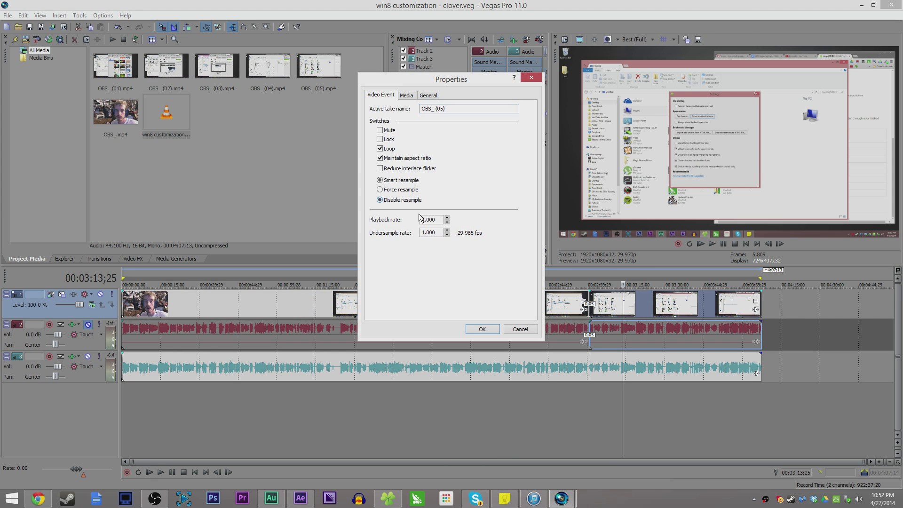
click(484, 328)
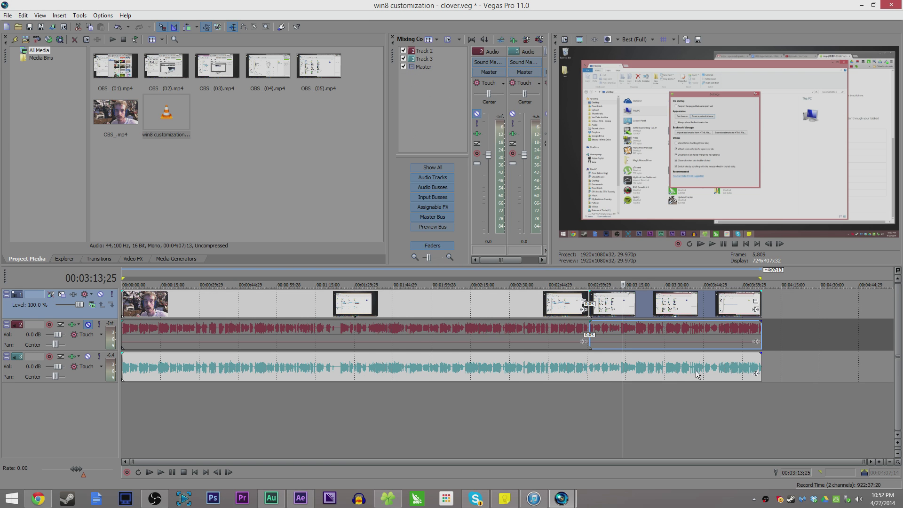
- Return to outro.veg and bring the Disable Resample Script web page to the front
click(533, 498)
mouse_move(562, 495)
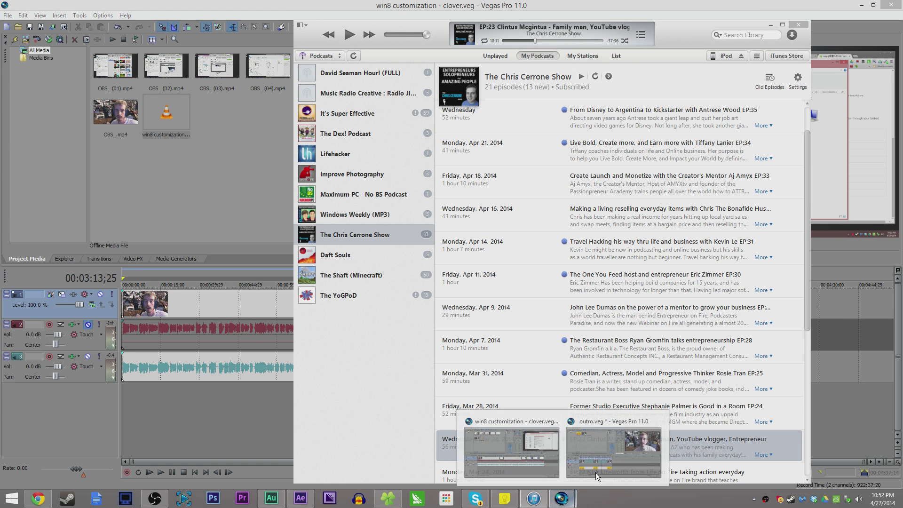
click(595, 472)
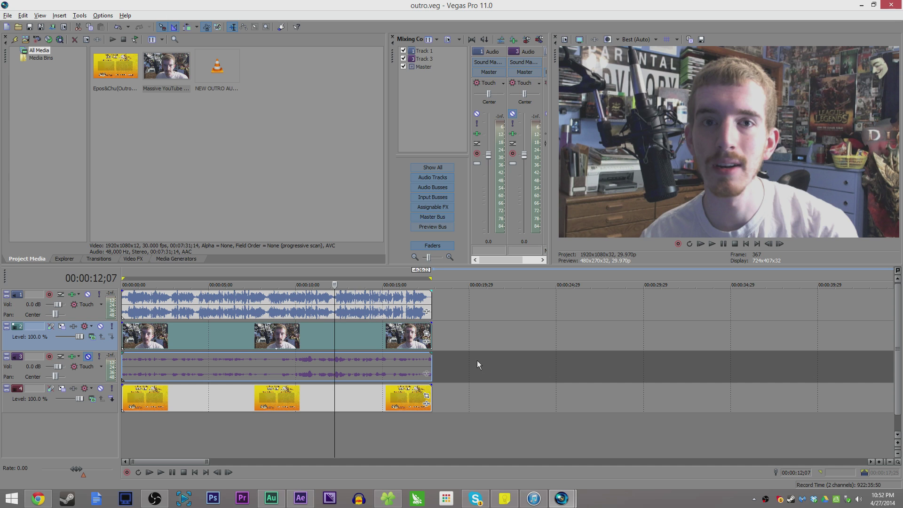
click(45, 502)
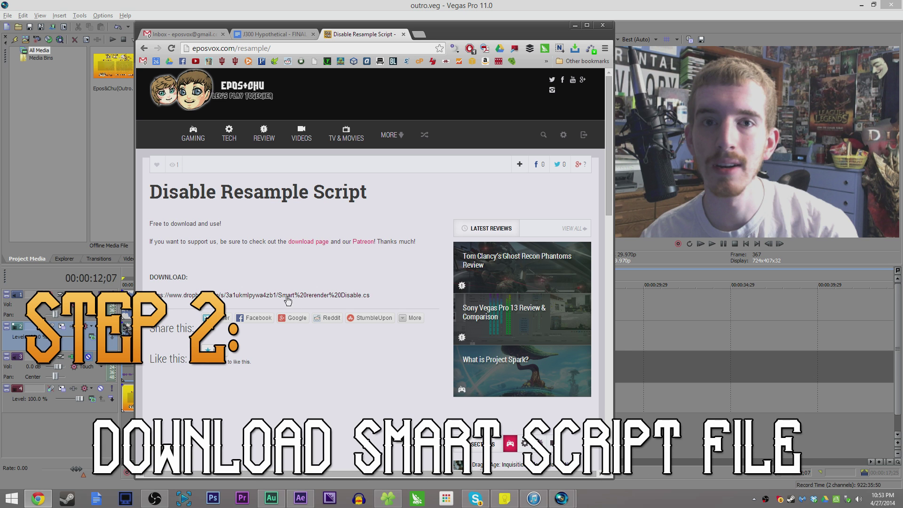
- Download Smart rerender Disable.cs from the page's Dropbox link and save it to the Downloads folder
click(288, 296)
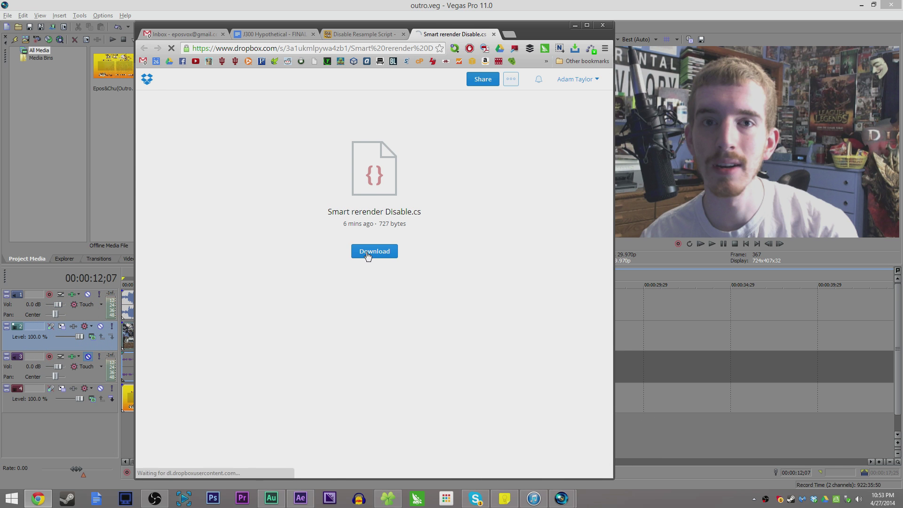
click(367, 253)
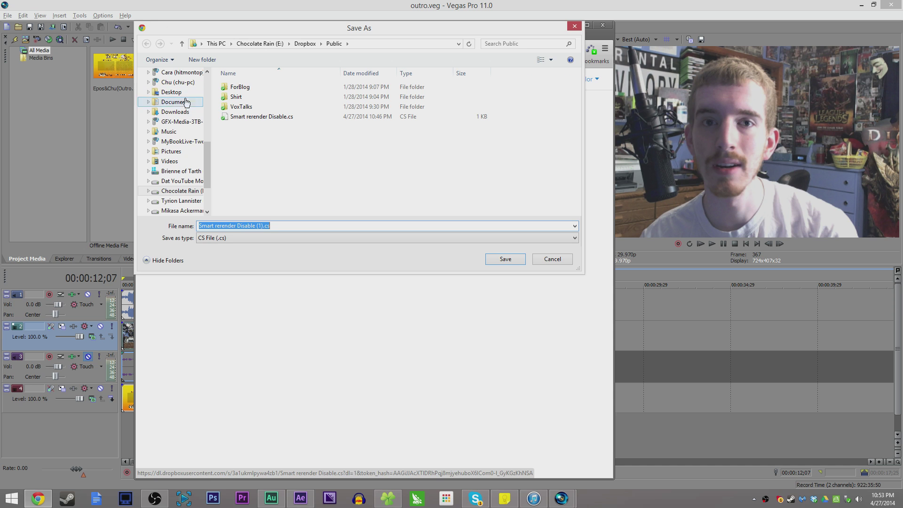
click(178, 113)
click(499, 258)
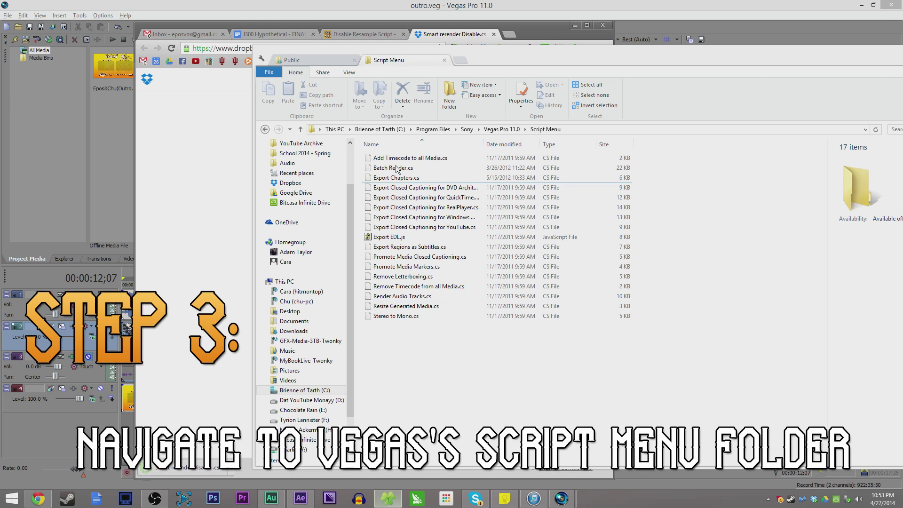
- Browse to C:\Program Files\Sony\Vegas Pro 11.0\Script Menu in File Explorer
click(382, 130)
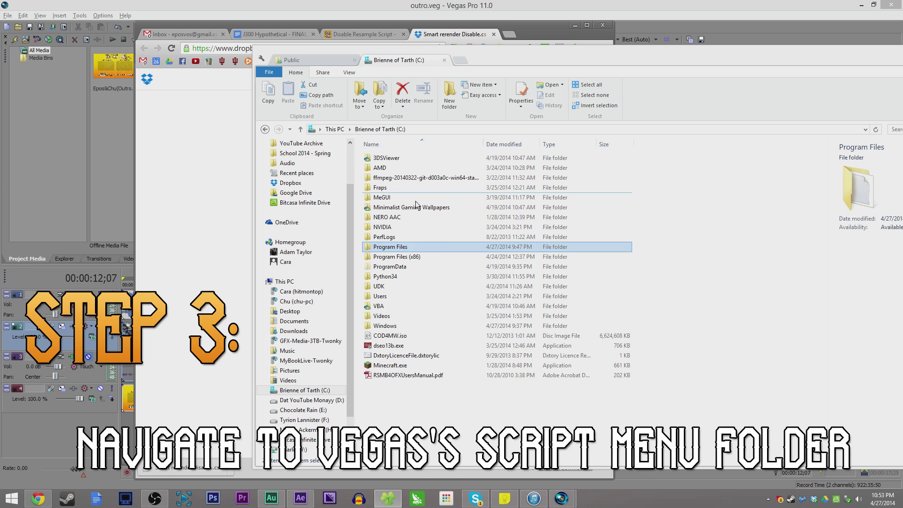
double_click(402, 247)
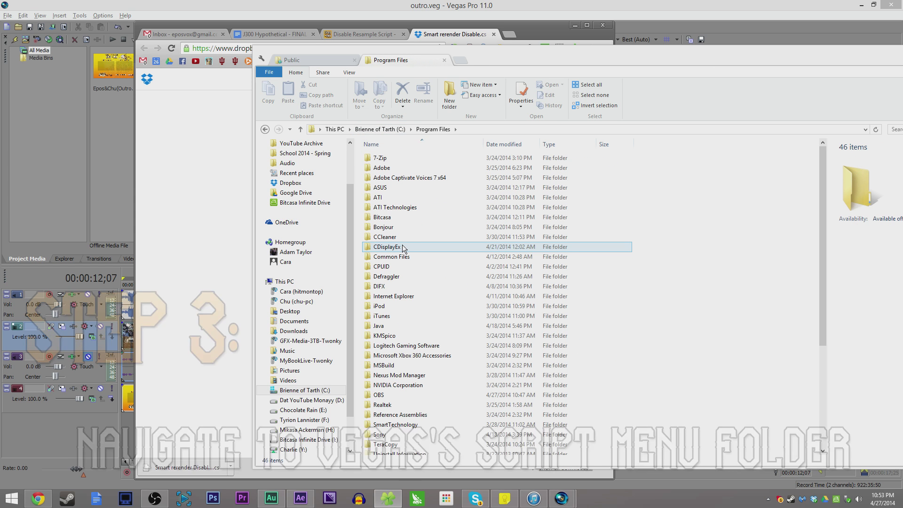
click(419, 348)
scroll(419, 352, down, 2)
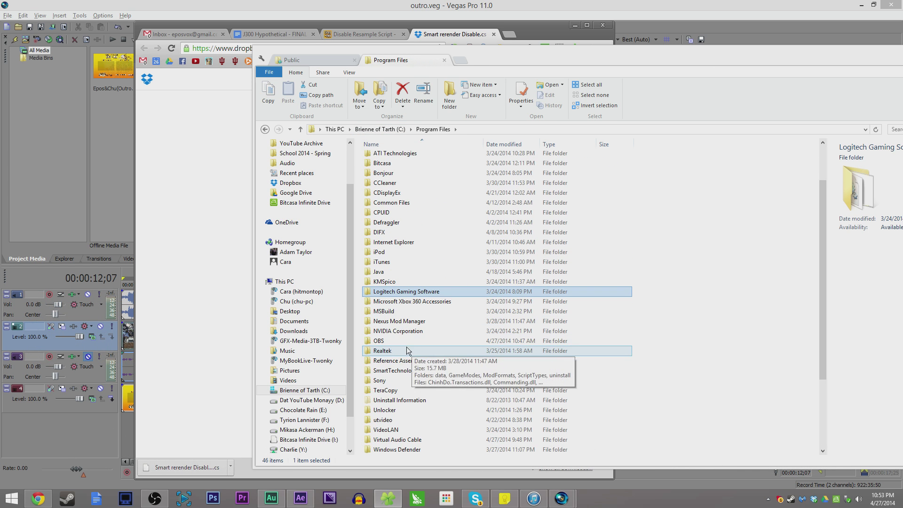
click(393, 381)
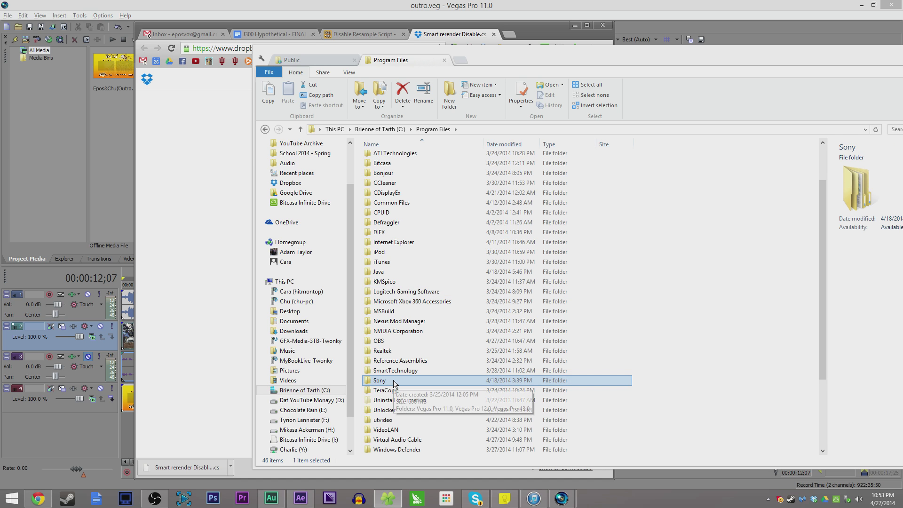
double_click(393, 380)
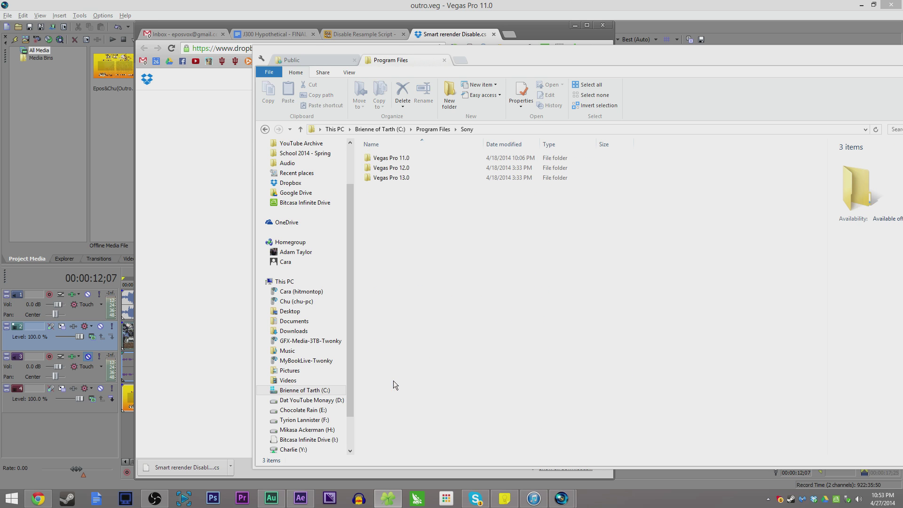
double_click(406, 158)
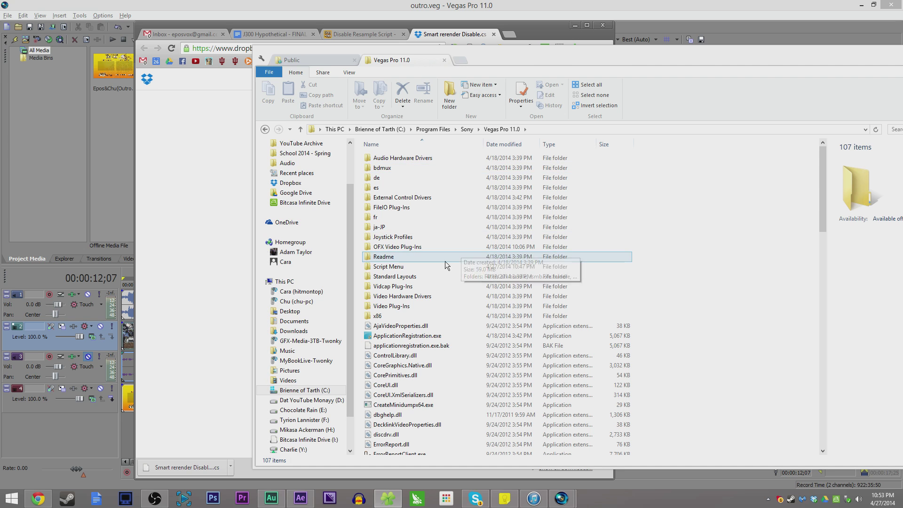
double_click(395, 267)
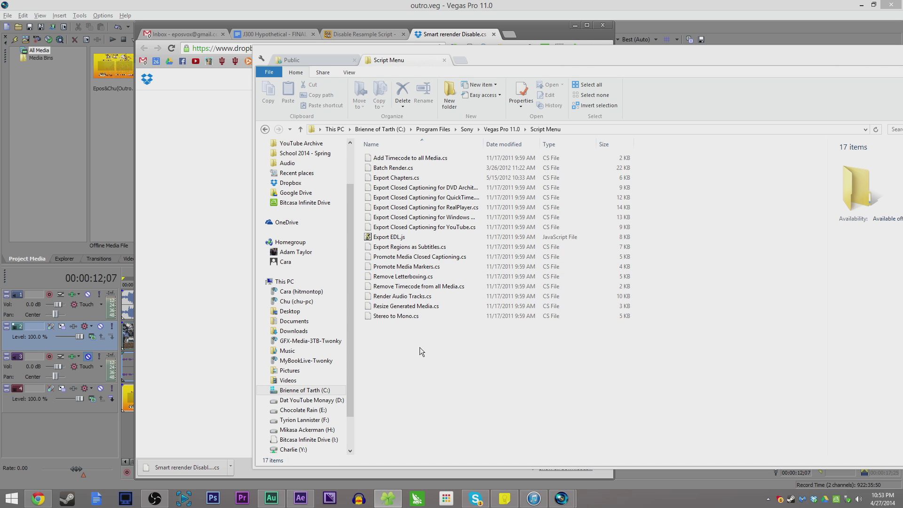
- Copy Smart renderer Disable (1).cs from the Downloads folder
click(320, 58)
click(292, 143)
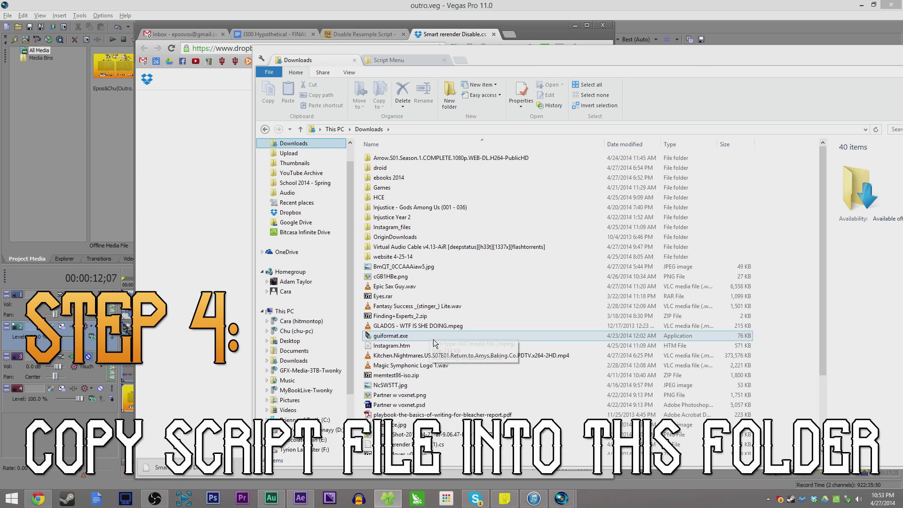
click(442, 392)
key(ctrl+c)
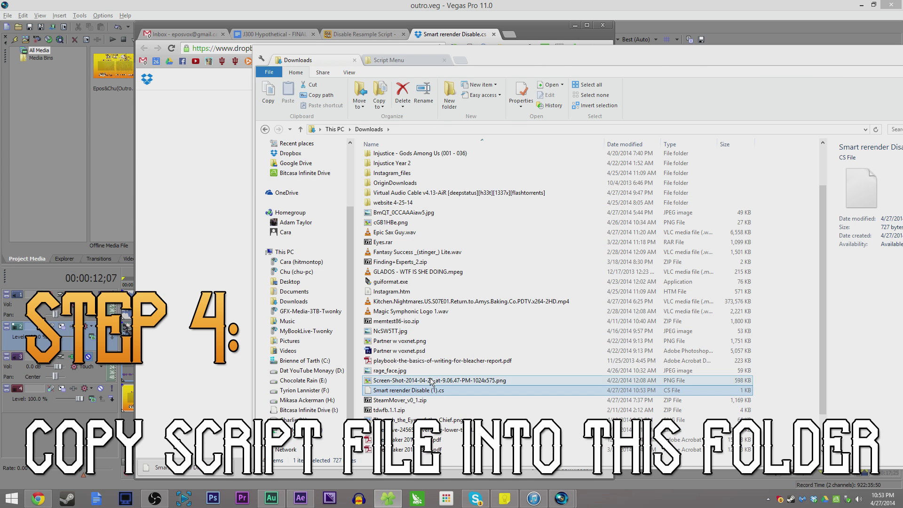
click(420, 59)
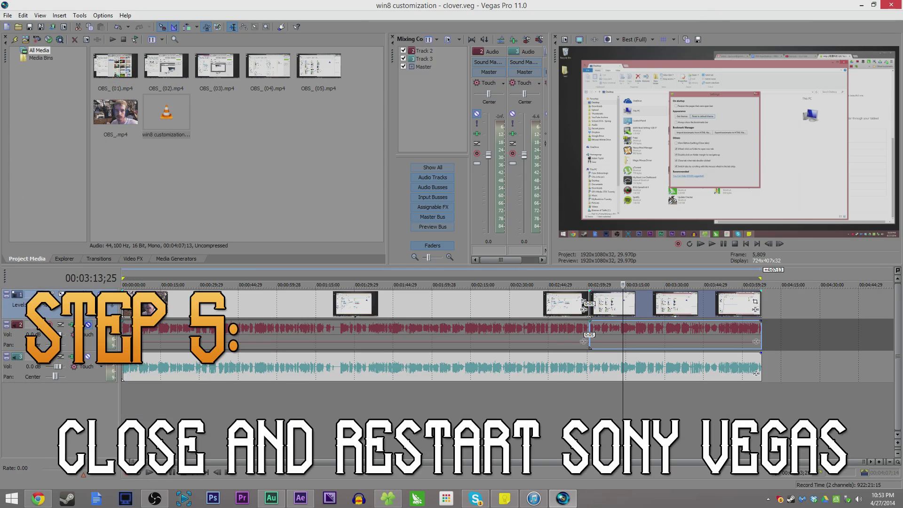
- Close Vegas Pro, relaunch Vegas Pro 11.0 from the Start screen, and set the playhead to 00:02:04;12
click(892, 4)
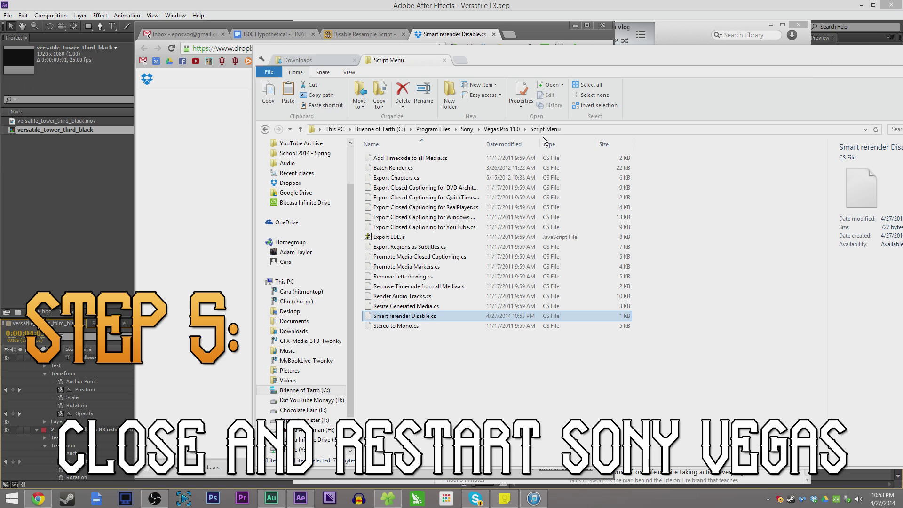
click(12, 499)
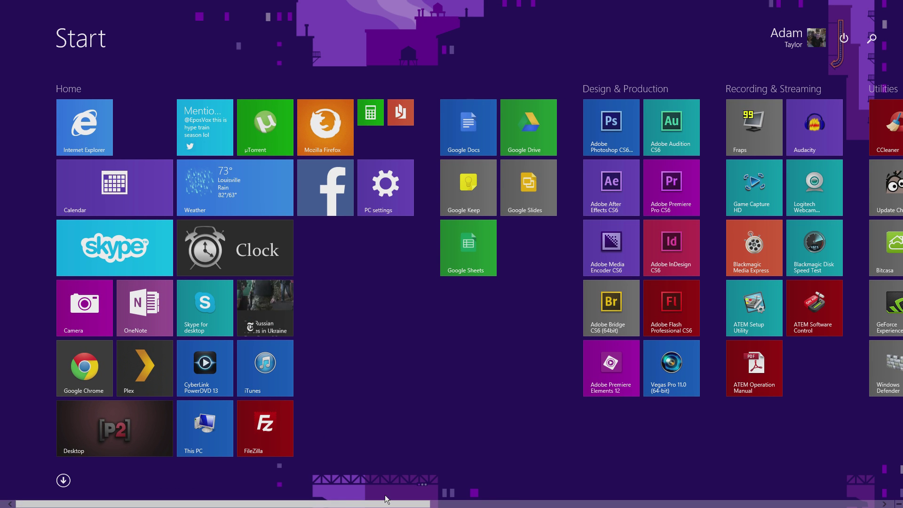
click(681, 369)
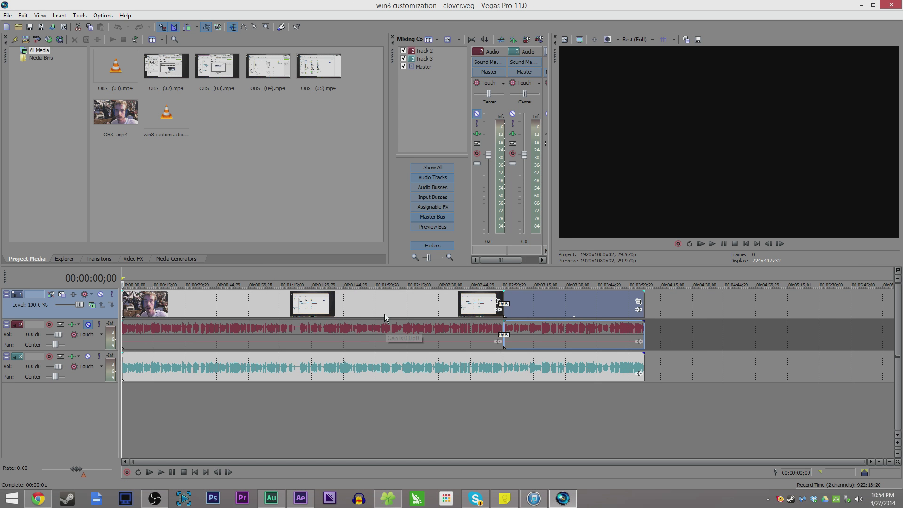
click(385, 314)
click(85, 17)
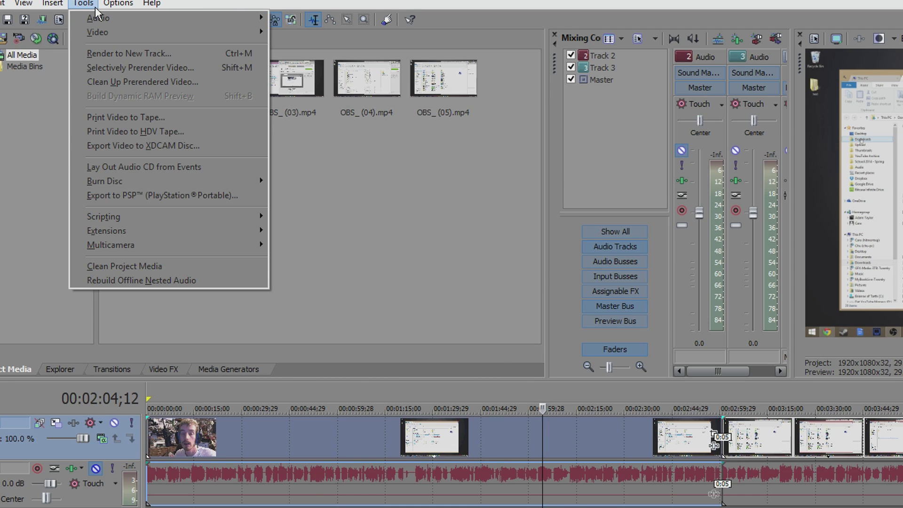
mouse_move(217, 217)
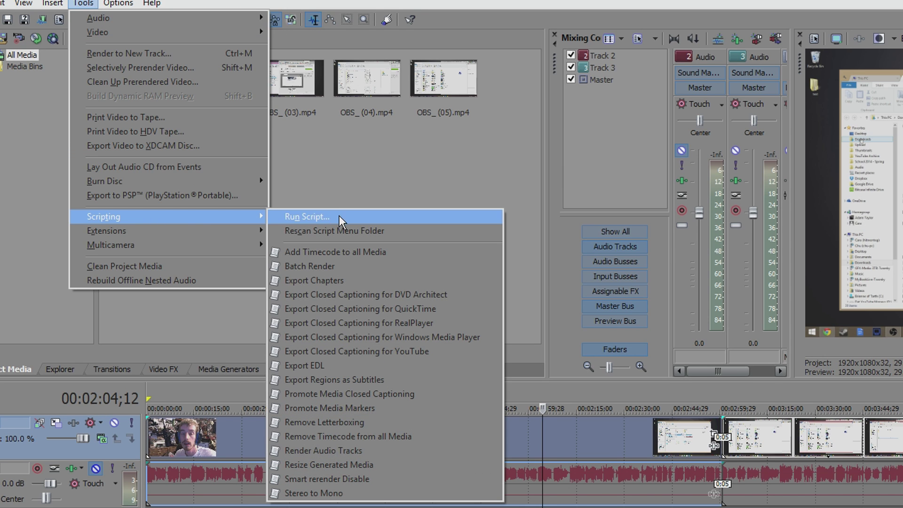
click(329, 464)
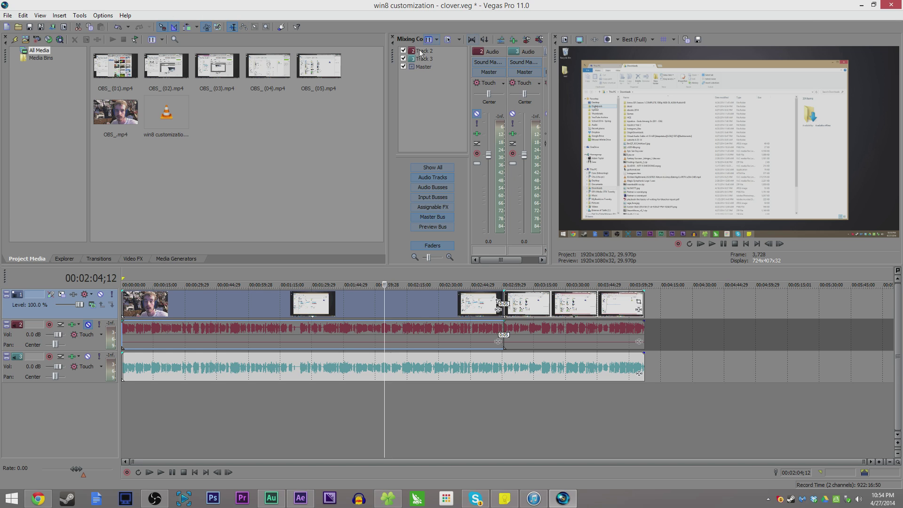
- Look through the Tools and View menus for toolbar options, closing them without choosing anything
click(80, 16)
click(362, 30)
click(59, 15)
mouse_move(38, 18)
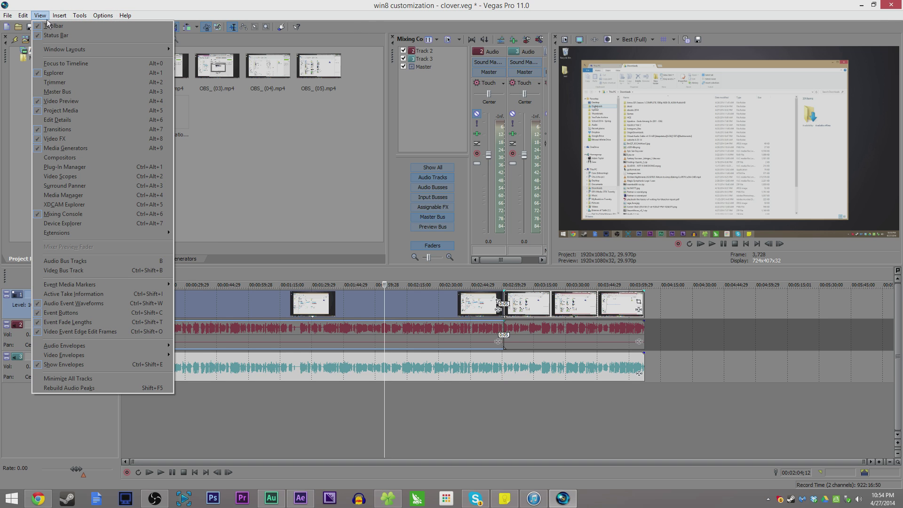
click(332, 27)
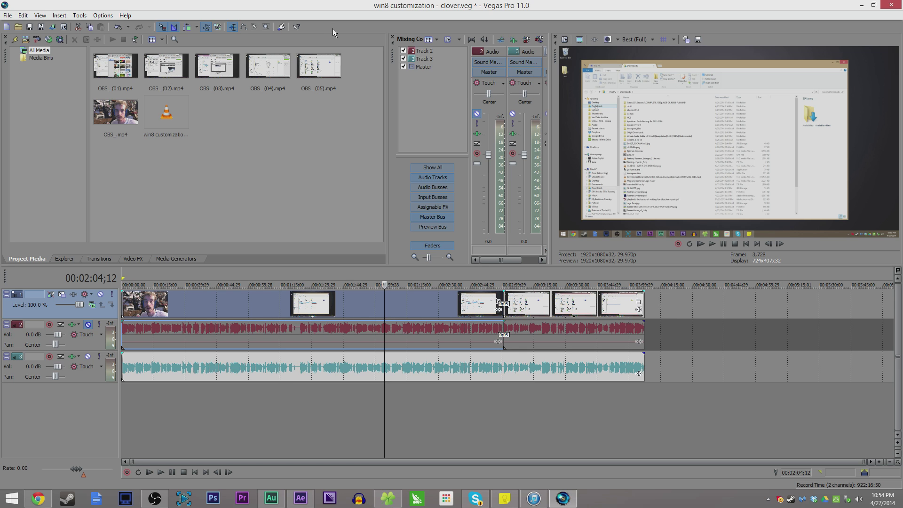
- In the toolbar customization window, add the Smart rerender Disable script to the toolbar
double_click(332, 27)
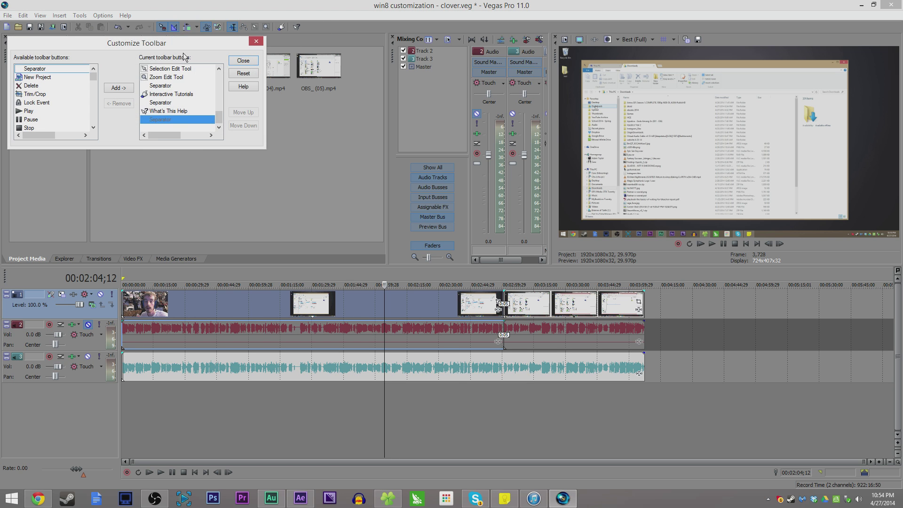
drag(163, 45, 287, 66)
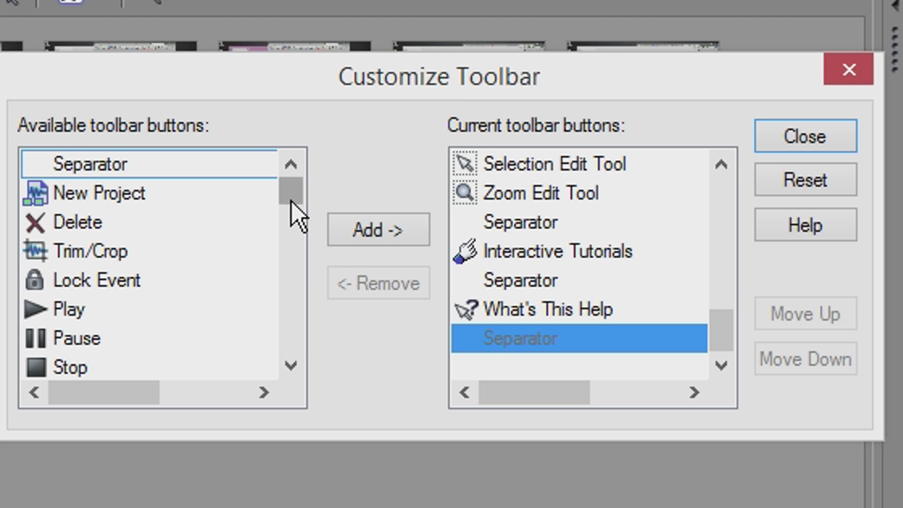
drag(290, 197, 329, 208)
drag(282, 193, 262, 371)
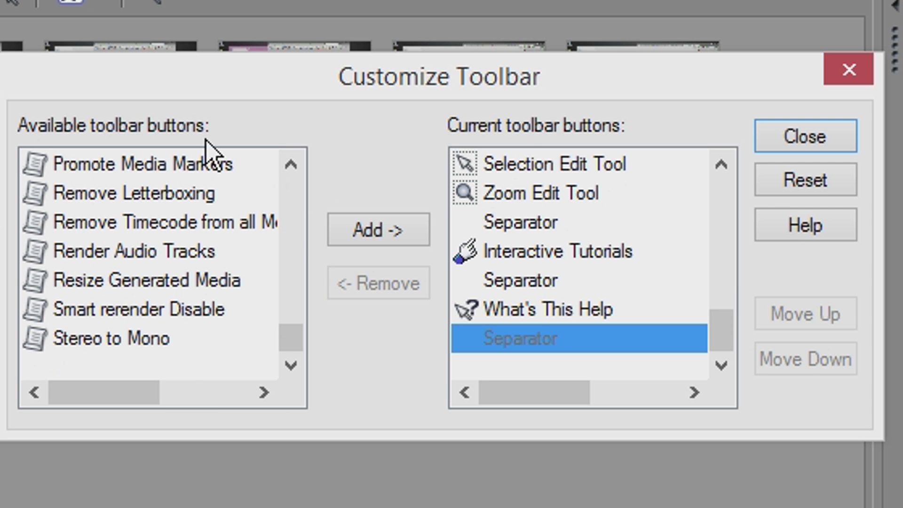
click(175, 309)
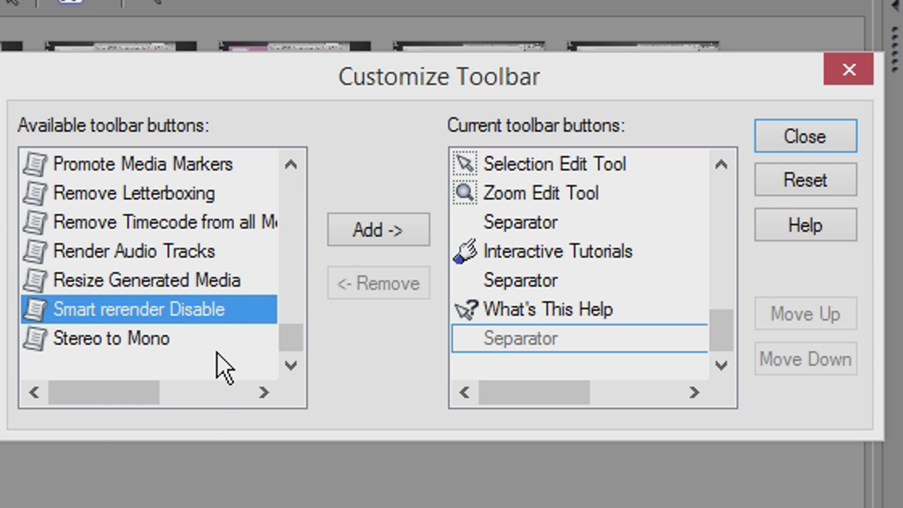
click(347, 231)
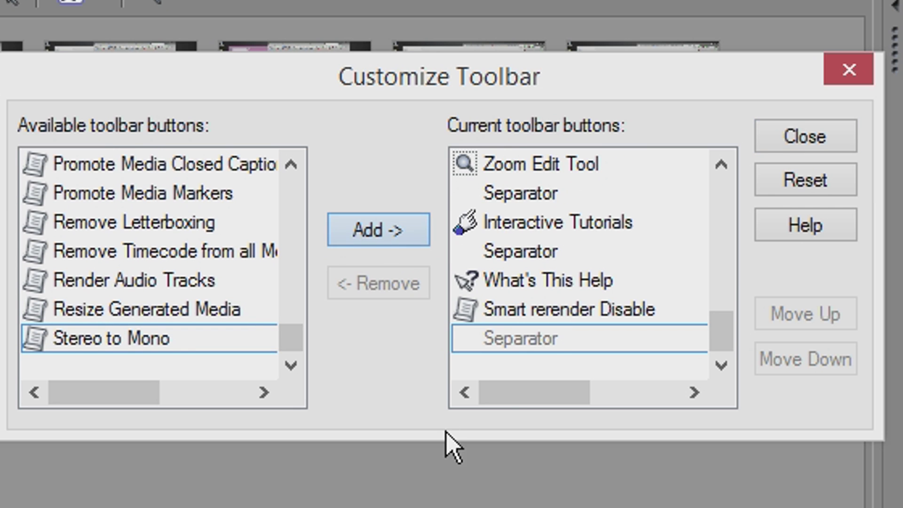
- Remove What's This Help from the toolbar and close the customization window
click(564, 310)
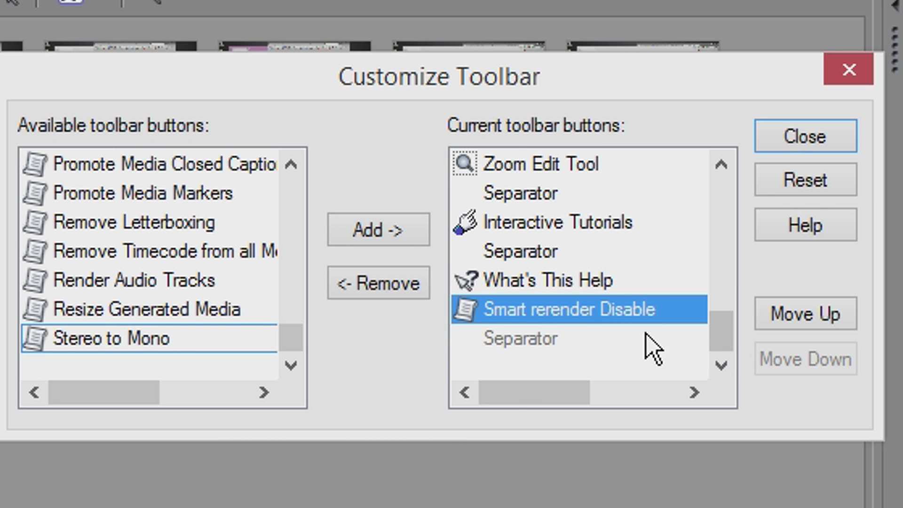
mouse_move(645, 336)
mouse_down()
mouse_move(585, 352)
mouse_move(588, 332)
mouse_up()
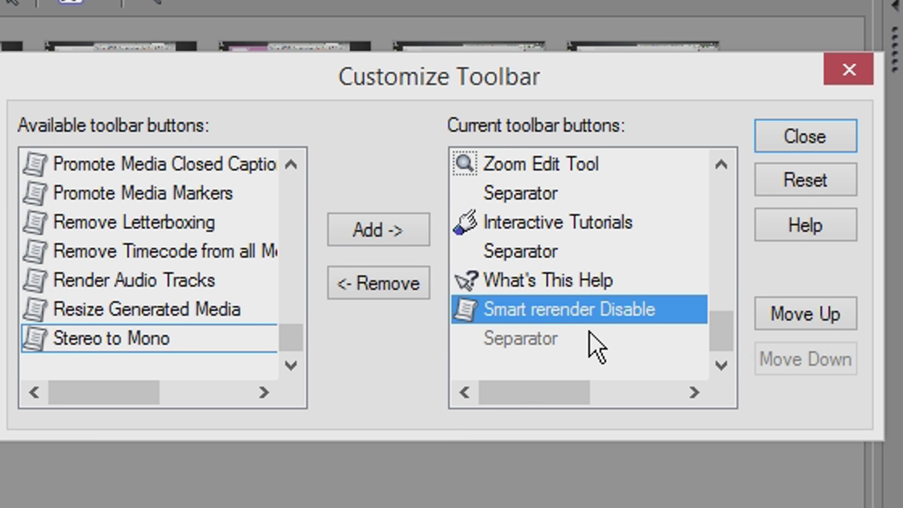
click(563, 280)
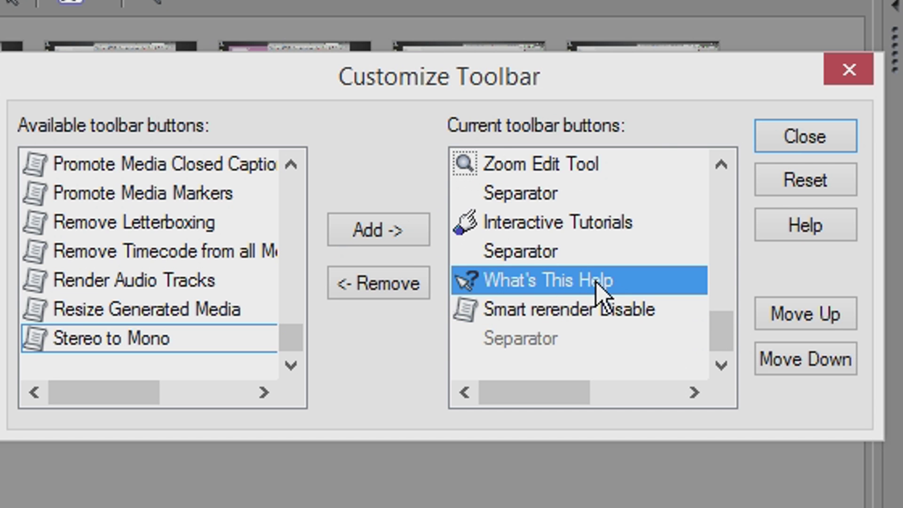
click(405, 291)
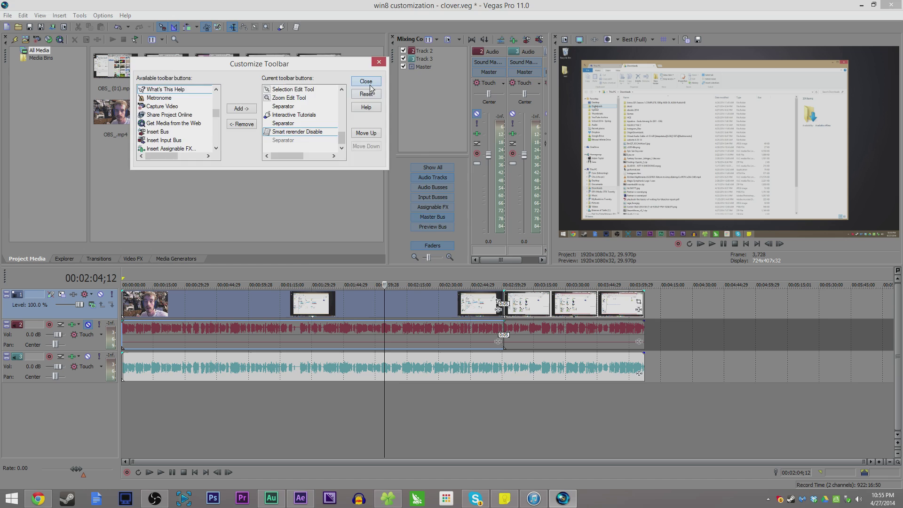
click(805, 137)
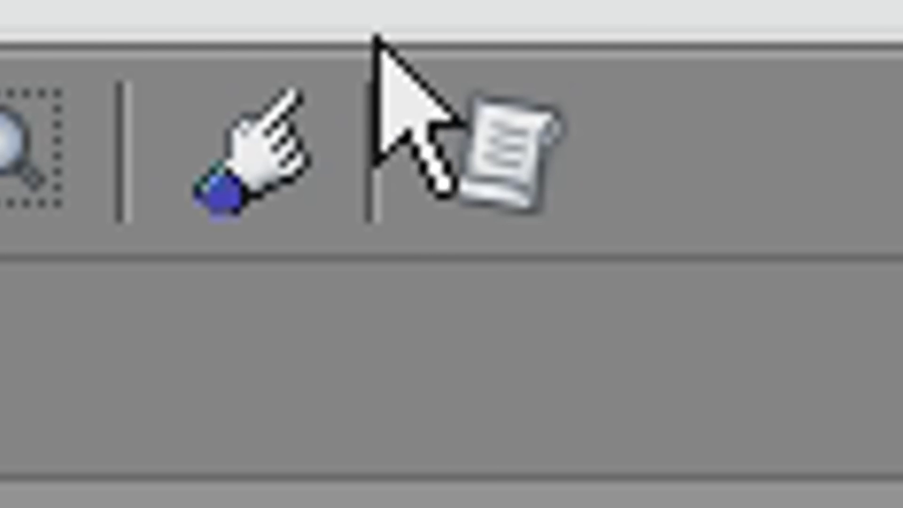
- Run Smart rerender Disable using its new toolbar button
click(528, 171)
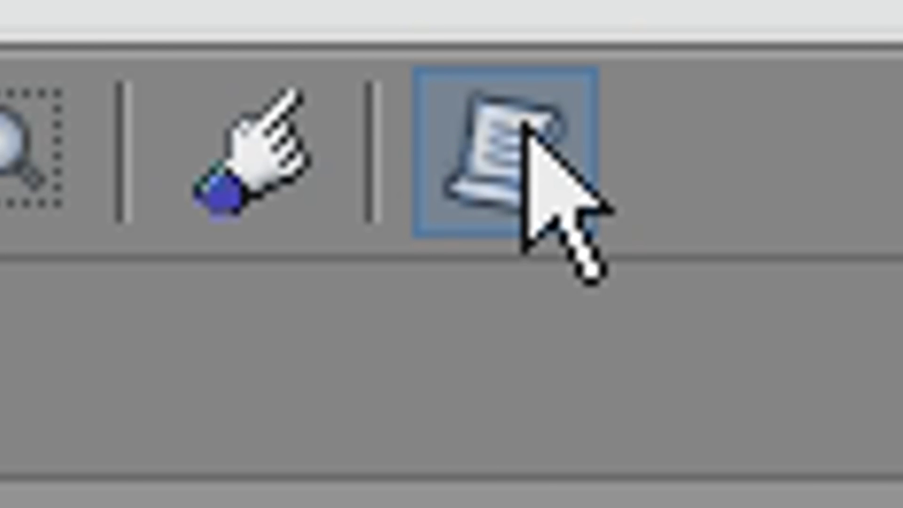